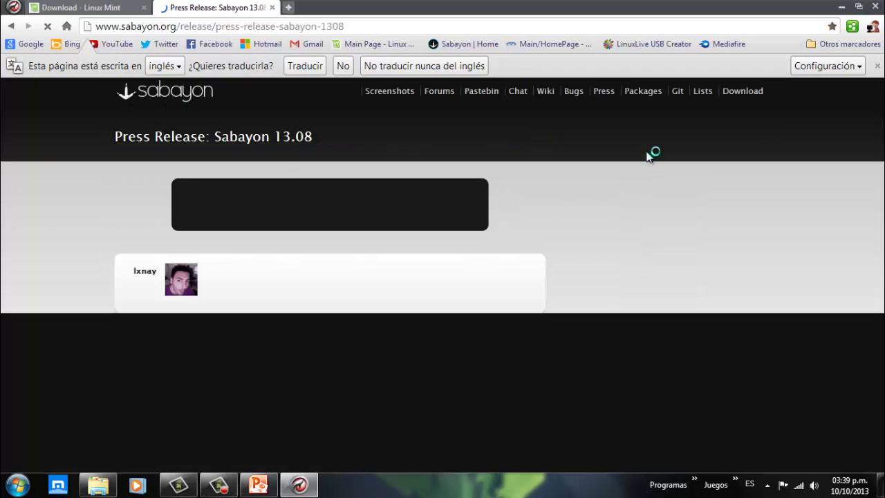
- Examine the Sabayon 13.08 press release down to its download files, highlighting the desktop name and architecture of the GNOME 64-bit entry
{"action": "scroll", "coordinate": [503, 188], "scroll_direction": "down", "scroll_amount": 5}
{"action": "scroll", "coordinate": [479, 191], "scroll_direction": "down", "scroll_amount": 2}
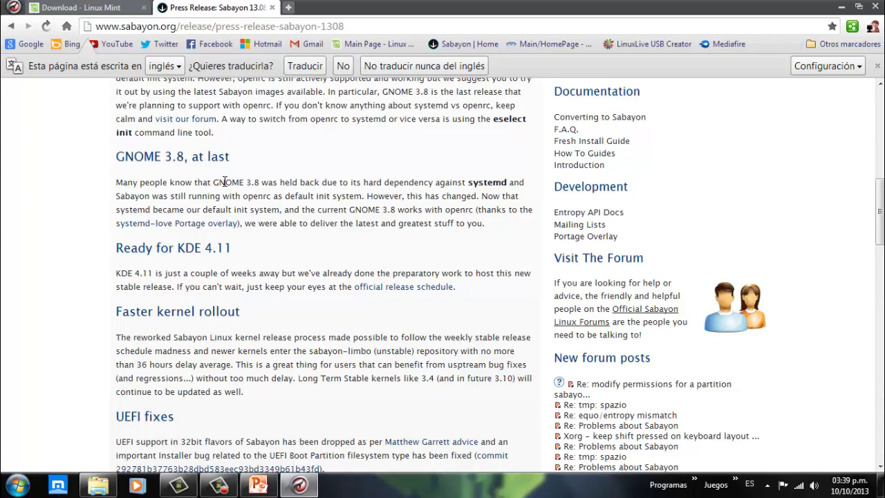
{"action": "scroll", "coordinate": [224, 181], "scroll_direction": "down", "scroll_amount": 5}
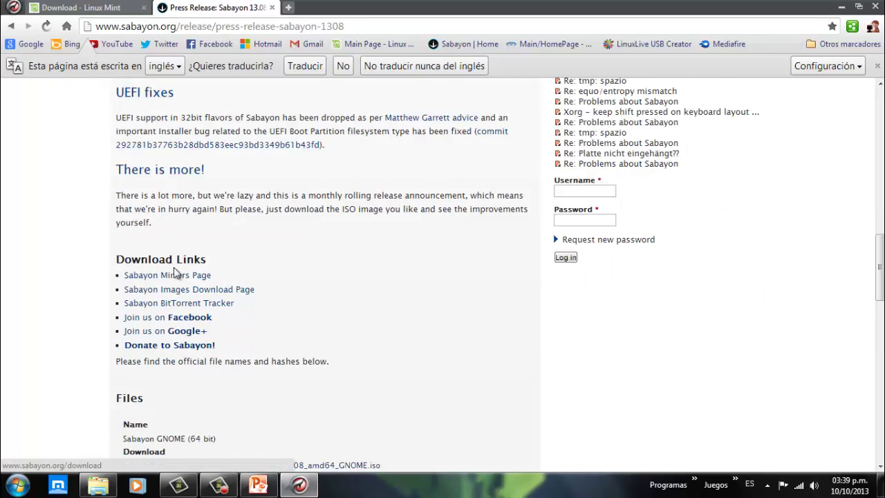
{"action": "scroll", "coordinate": [174, 272], "scroll_direction": "down", "scroll_amount": 4}
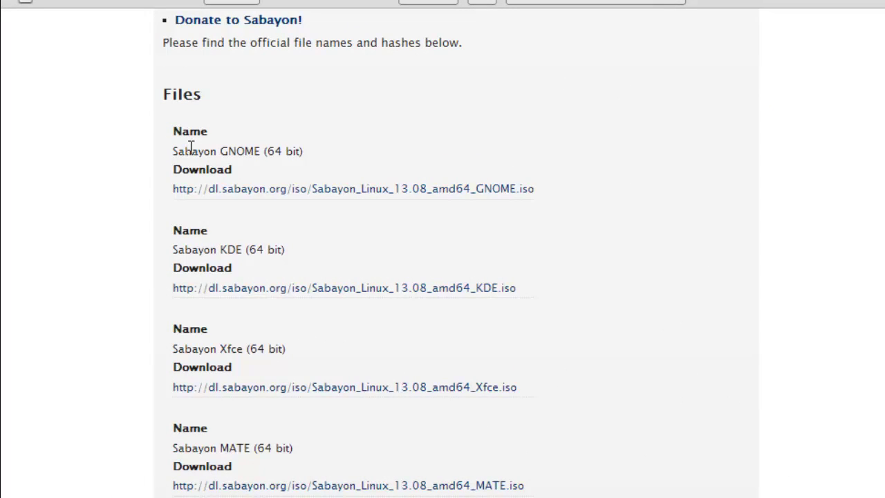
{"action": "left_click_drag", "start_coordinate": [218, 156], "coordinate": [262, 157]}
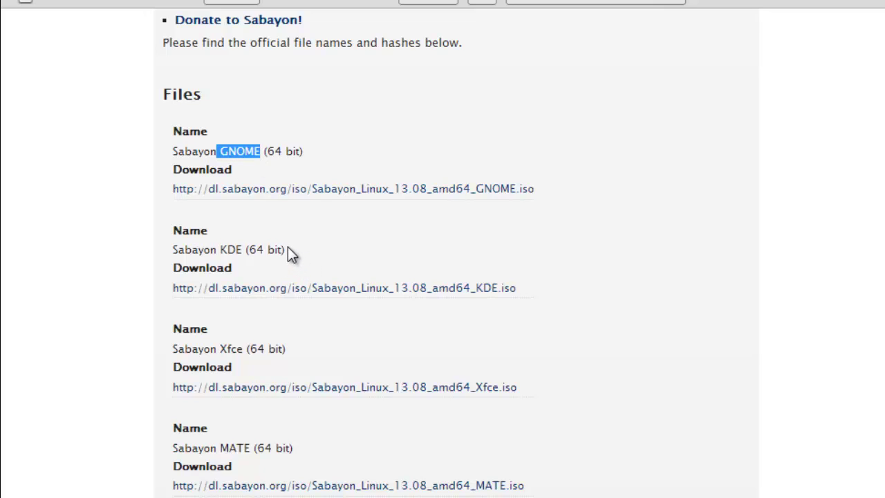
{"action": "left_click_drag", "start_coordinate": [264, 152], "coordinate": [306, 156]}
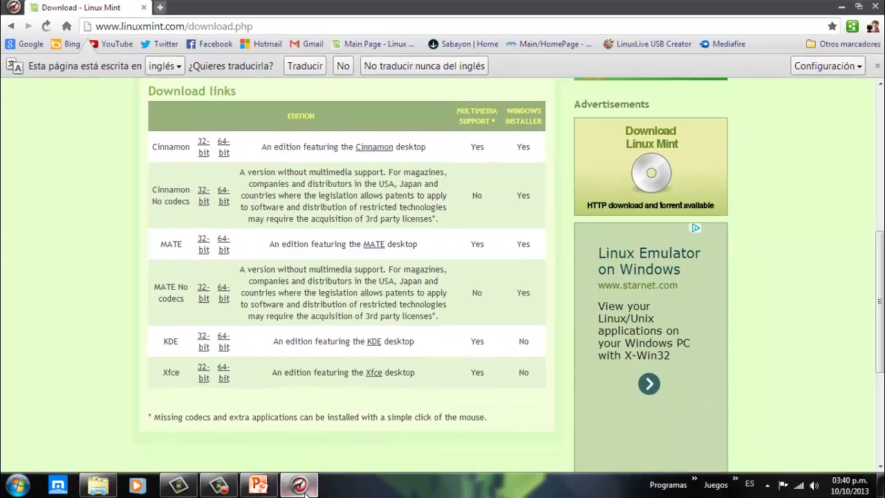
- Switch to PowerPoint, present the slides "Que hay que tomar en cuenta." and "Que es un entorno grafico", and minimize the presentation
{"action": "left_click", "coordinate": [299, 485]}
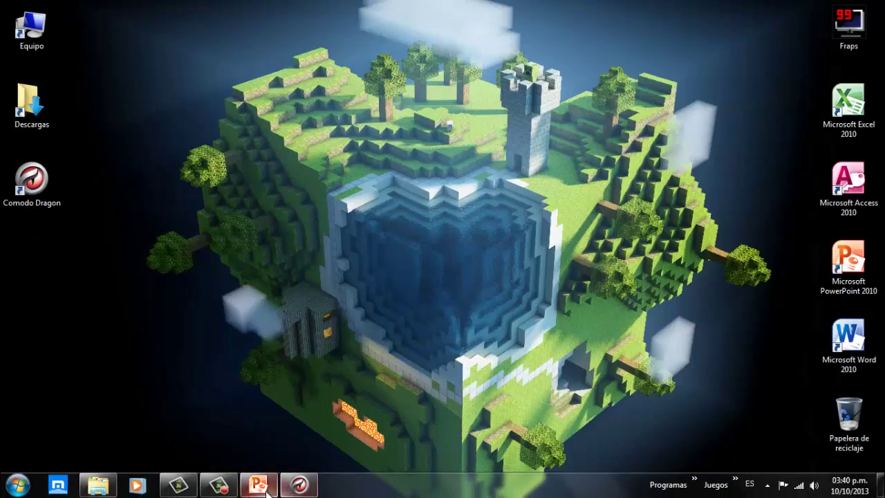
{"action": "left_click", "coordinate": [258, 485]}
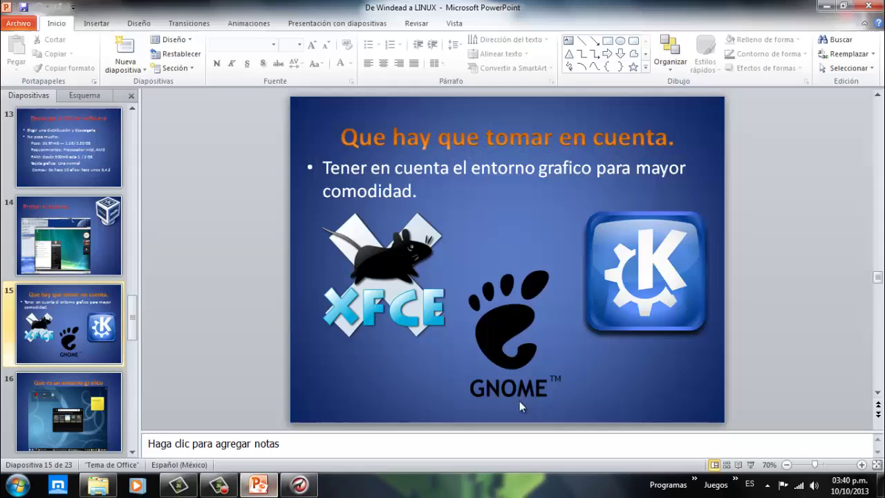
{"action": "left_click", "coordinate": [750, 466]}
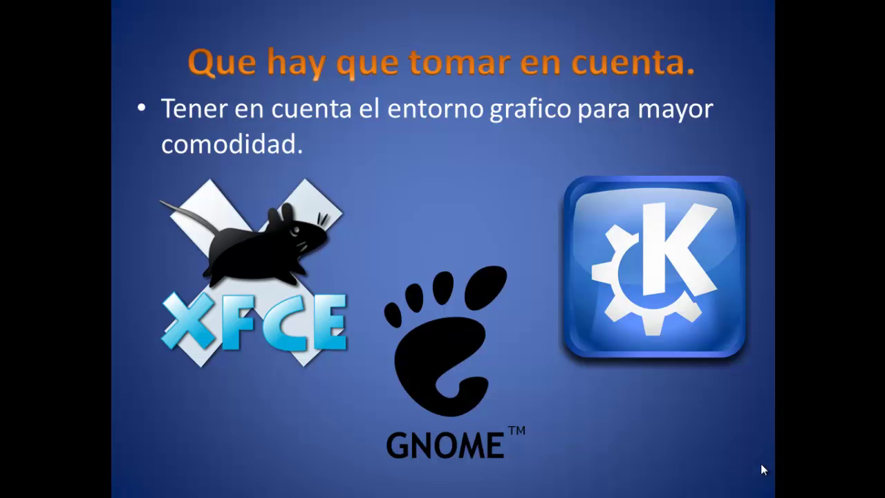
{"action": "key", "text": "Right"}
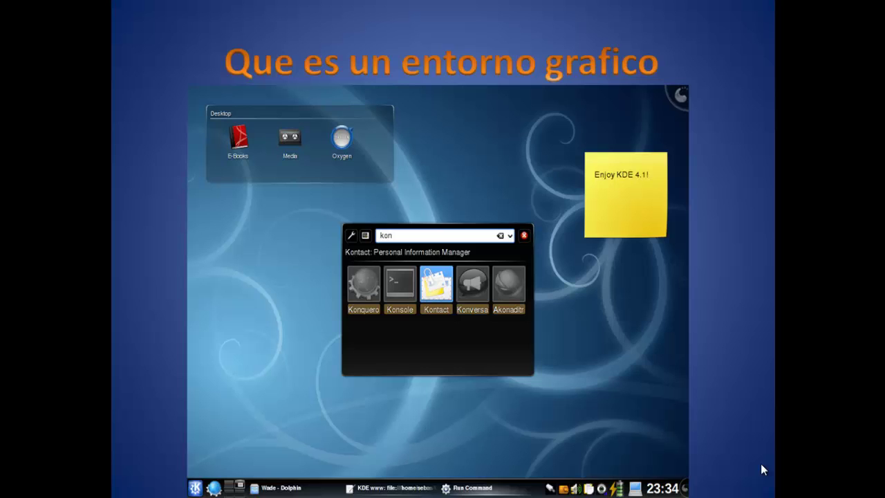
{"action": "left_click", "coordinate": [763, 469]}
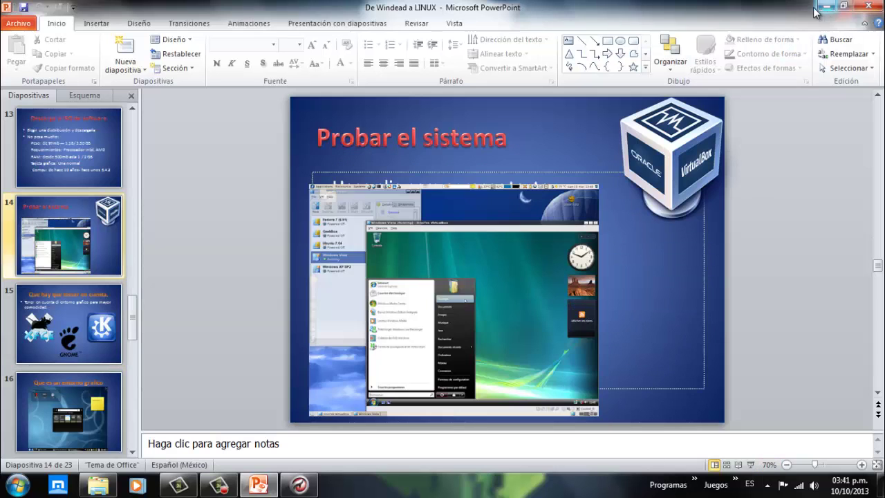
{"action": "left_click", "coordinate": [825, 7]}
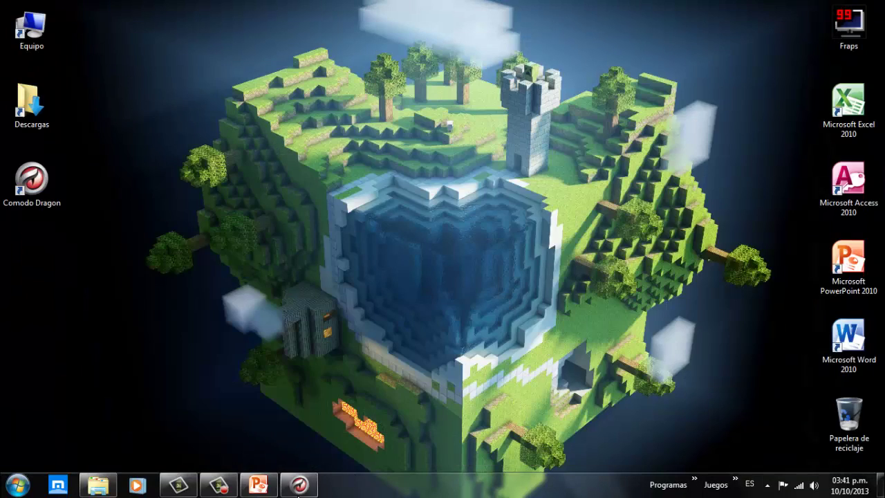
- Switch to Comodo Dragon, open Google Images in a new tab, and search for "linux mint cinnamon"
{"action": "left_click", "coordinate": [298, 483]}
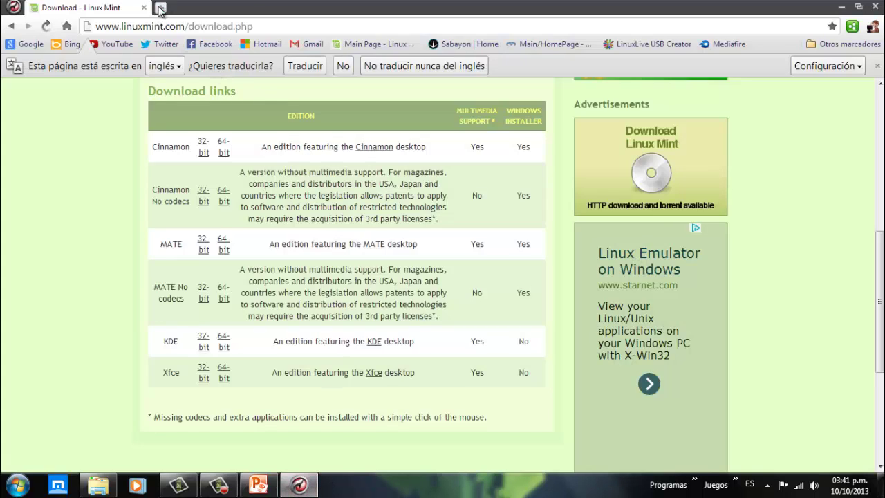
{"action": "left_click", "coordinate": [159, 7]}
{"action": "left_click", "coordinate": [33, 44]}
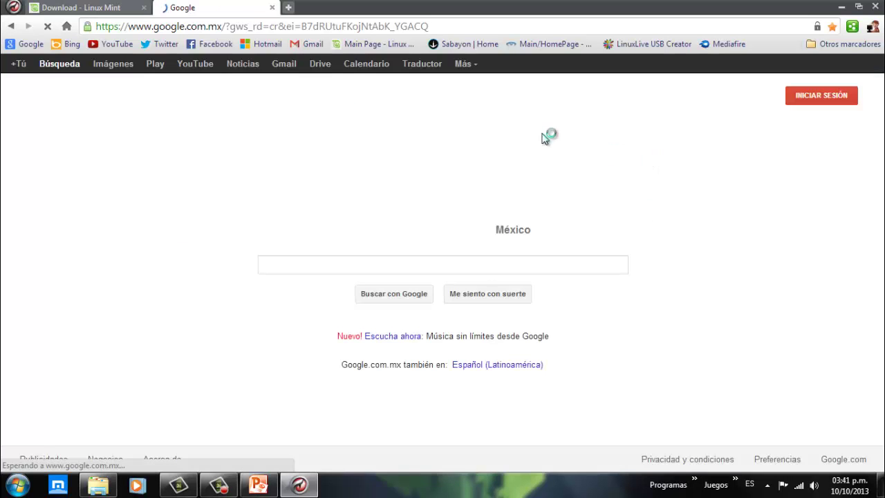
{"action": "left_click", "coordinate": [121, 74]}
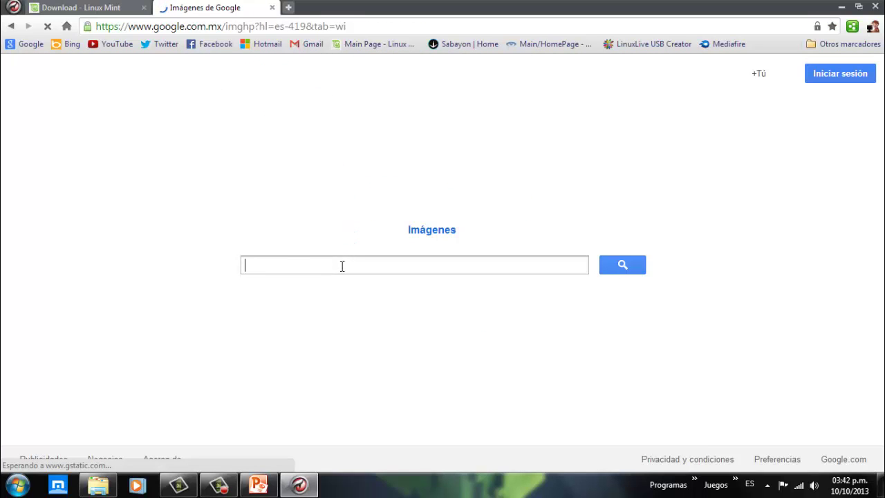
{"action": "type", "text": "linux mint"}
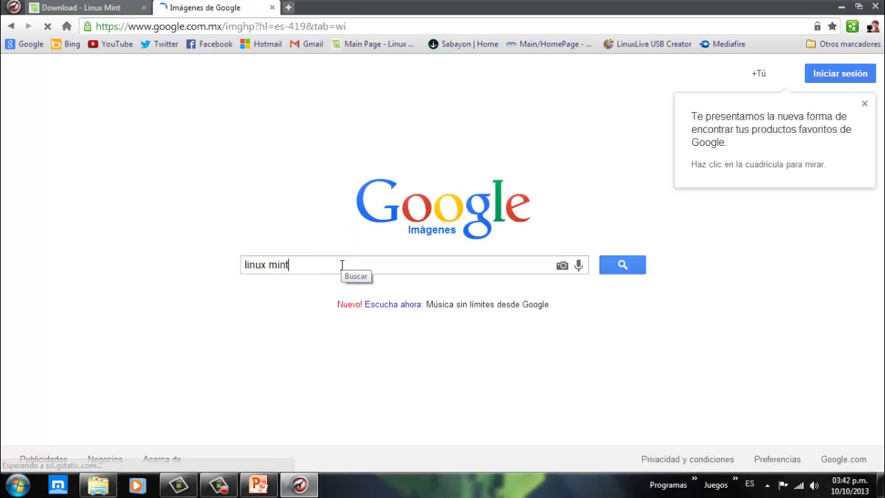
{"action": "type", "text": " cinamon"}
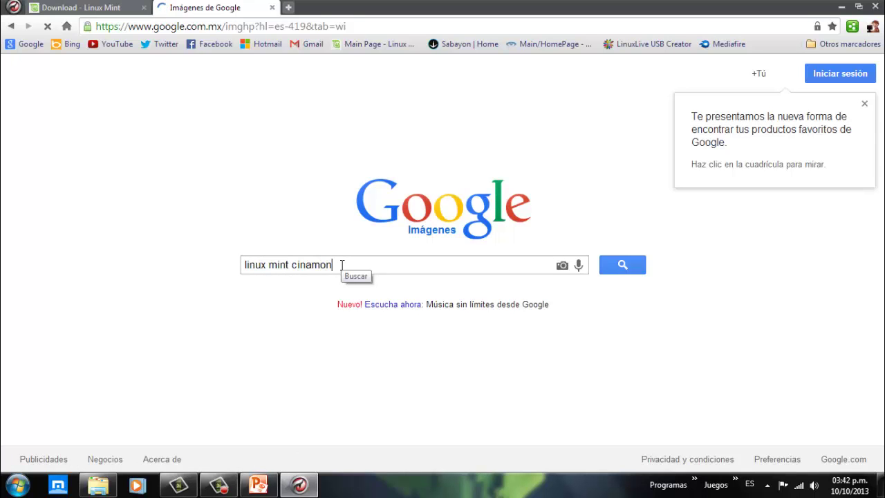
{"action": "key", "text": "Return"}
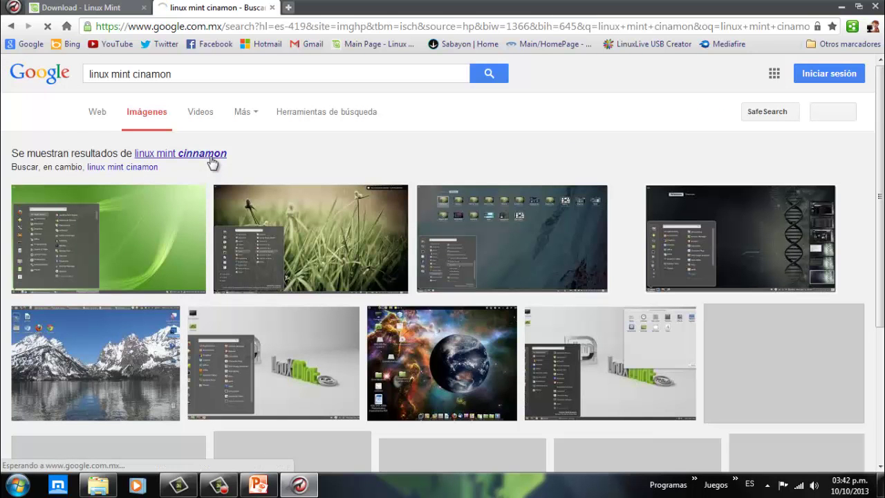
{"action": "left_click", "coordinate": [203, 155]}
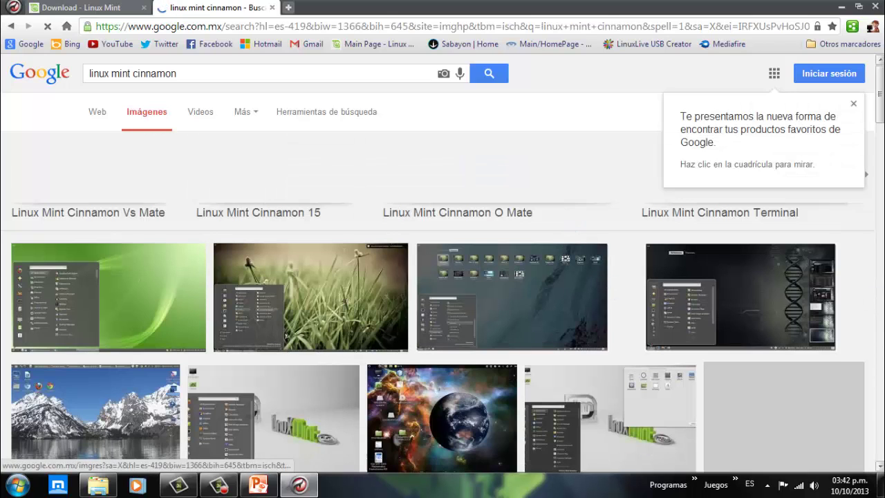
- Preview the green Cinnamon desktop and the grass-wallpaper desktop, opening the full grass image in a new tab
{"action": "scroll", "coordinate": [716, 228], "scroll_direction": "down", "scroll_amount": 2}
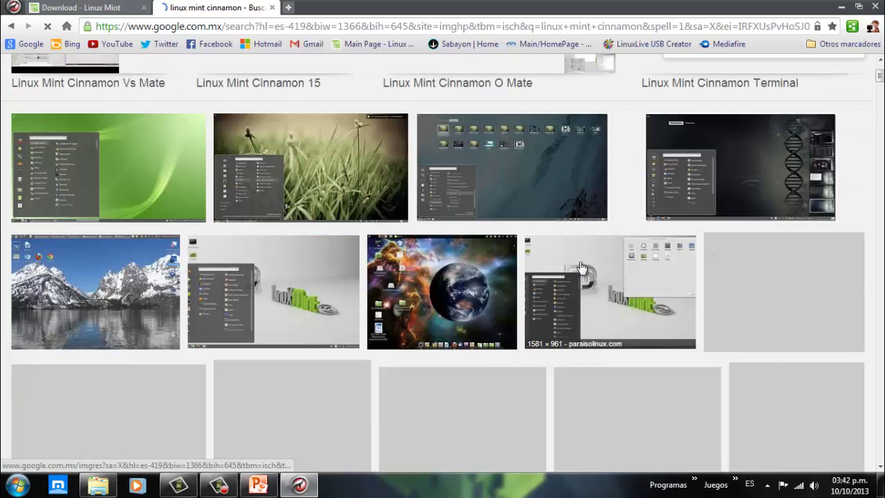
{"action": "left_click", "coordinate": [119, 178]}
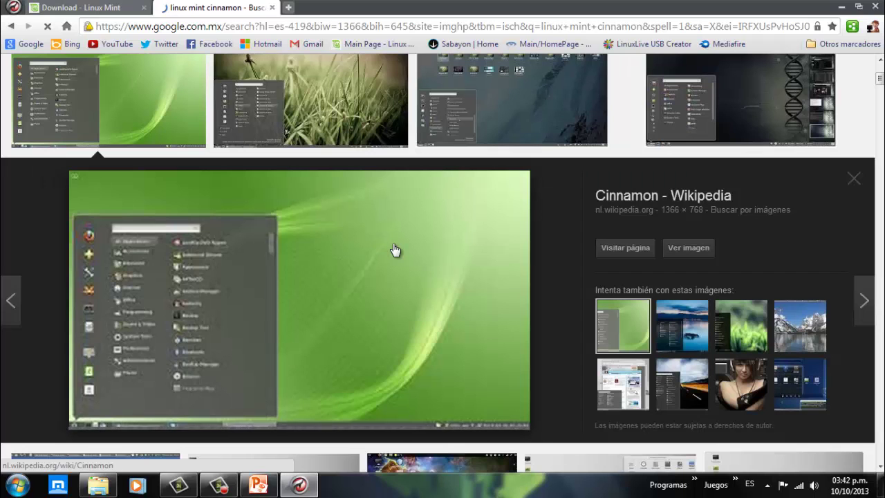
{"action": "scroll", "coordinate": [563, 204], "scroll_direction": "up", "scroll_amount": 2}
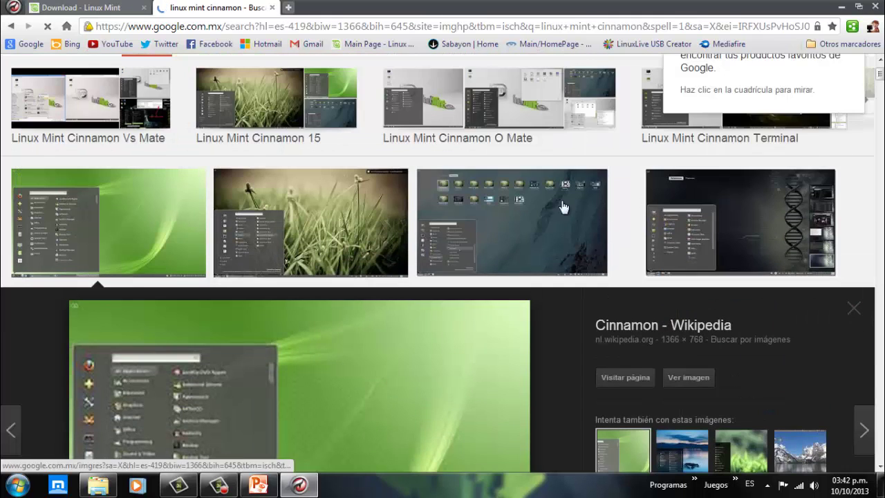
{"action": "left_click", "coordinate": [353, 219]}
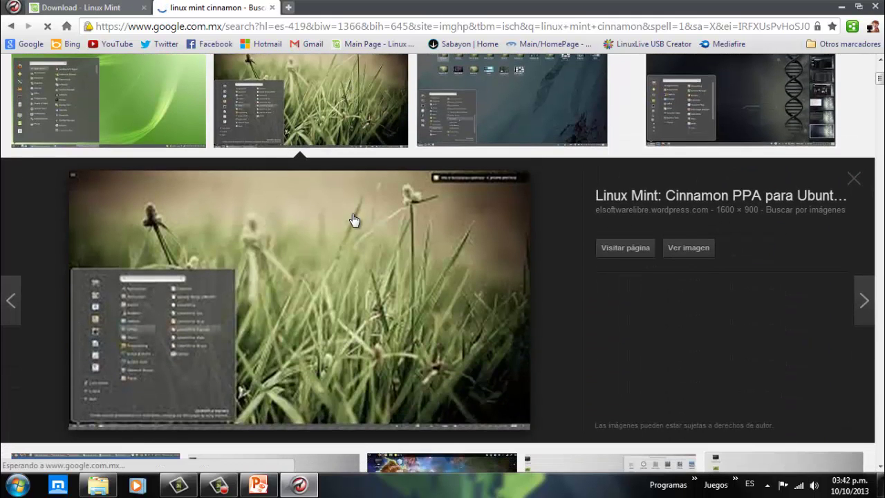
{"action": "right_click", "coordinate": [683, 255]}
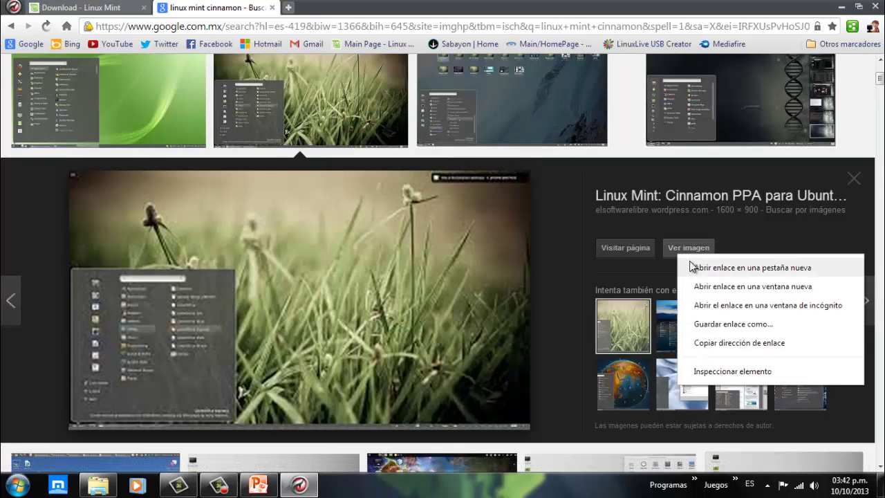
{"action": "left_click", "coordinate": [688, 262]}
{"action": "left_click", "coordinate": [854, 181]}
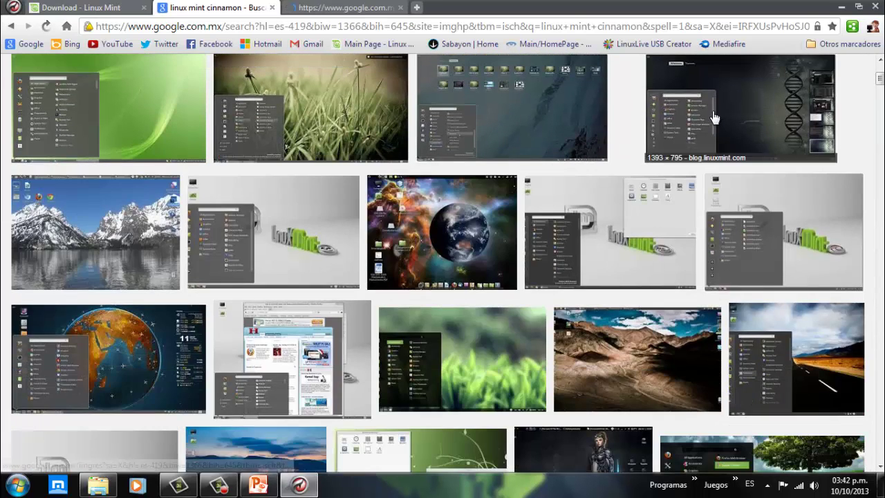
- Open the full image of the dark DNA-wallpaper Cinnamon desktop in a new tab and close its preview
{"action": "left_click", "coordinate": [707, 135]}
{"action": "right_click", "coordinate": [680, 252]}
{"action": "left_click", "coordinate": [733, 258]}
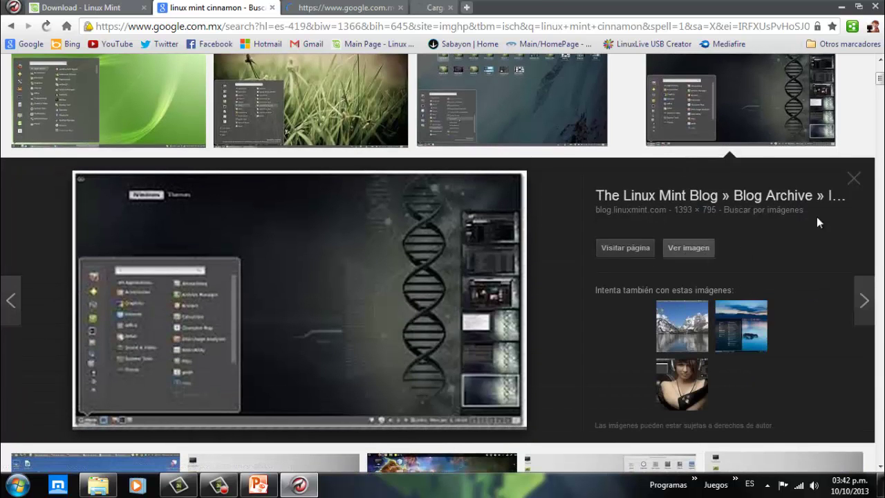
{"action": "left_click", "coordinate": [857, 181]}
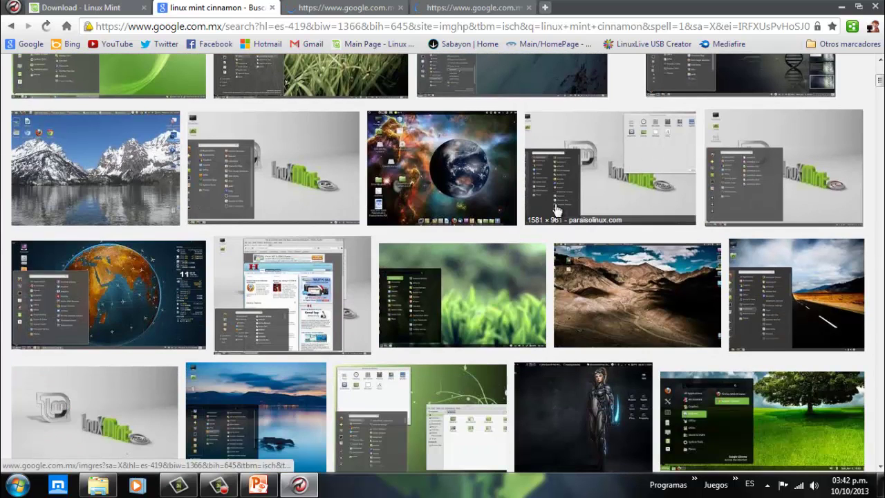
- Open the full Linux Mint 13 Cinnamon screenshot from paraisolinux.com in a new tab and close its preview
{"action": "left_click", "coordinate": [592, 188]}
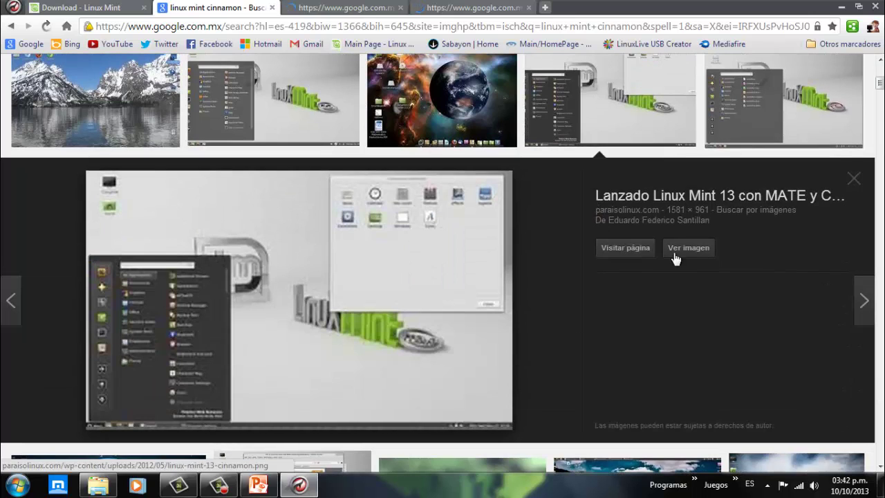
{"action": "right_click", "coordinate": [682, 253]}
{"action": "left_click", "coordinate": [693, 264]}
{"action": "left_click", "coordinate": [854, 179]}
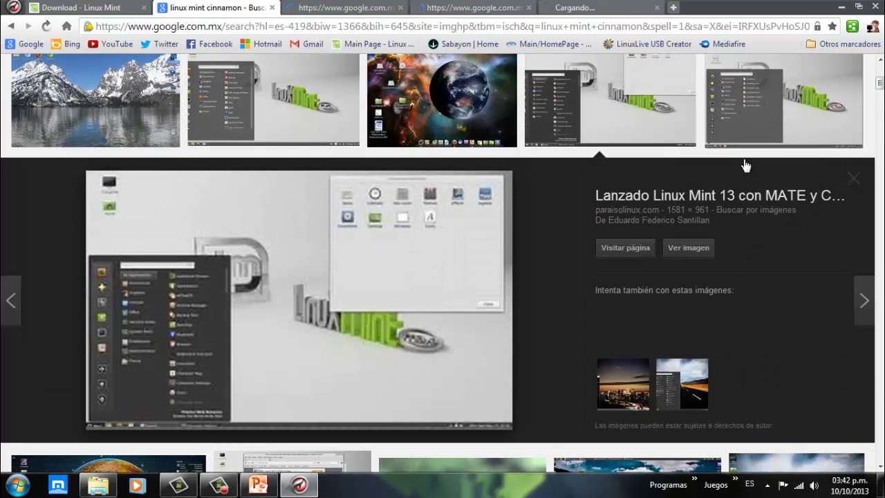
- Check the three newly opened image tabs and return to the first of them
{"action": "left_click", "coordinate": [290, 7]}
{"action": "left_click", "coordinate": [505, 8]}
{"action": "left_click", "coordinate": [593, 8]}
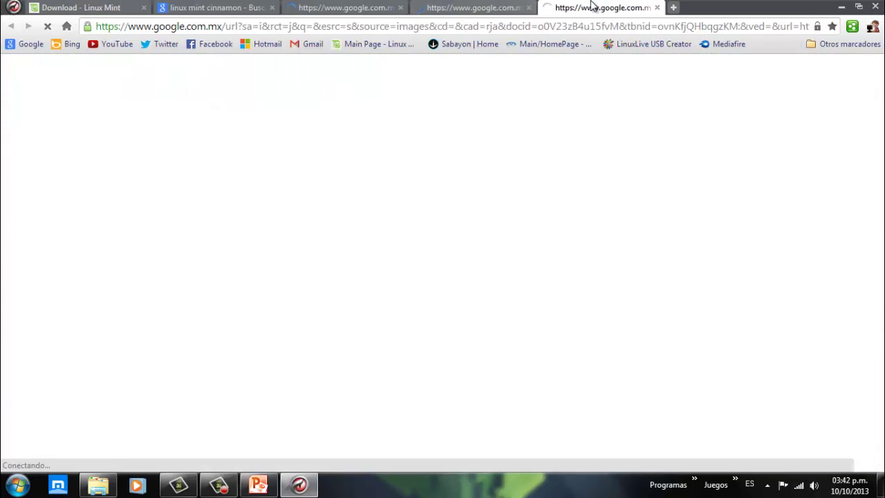
{"action": "left_click", "coordinate": [327, 6]}
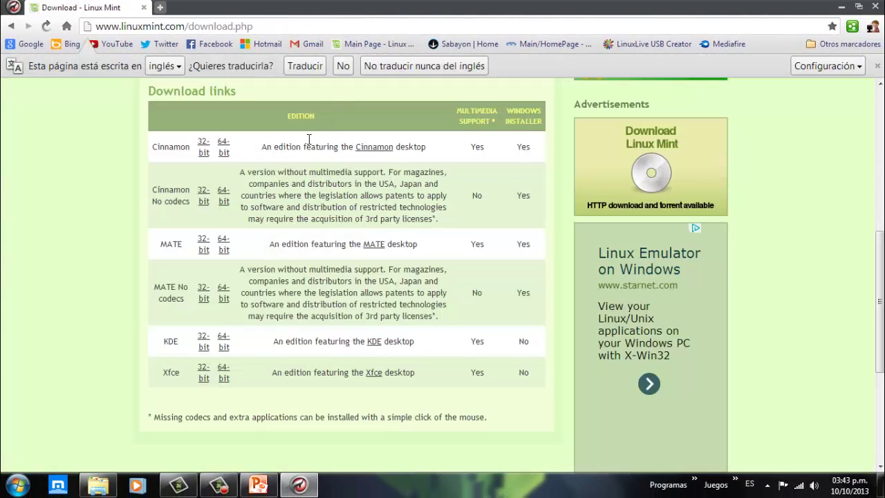
- Review the Linux Mint download links, highlighting the Cinnamon edition name and the description of Cinnamon No codecs
{"action": "left_click_drag", "start_coordinate": [182, 148], "coordinate": [153, 152]}
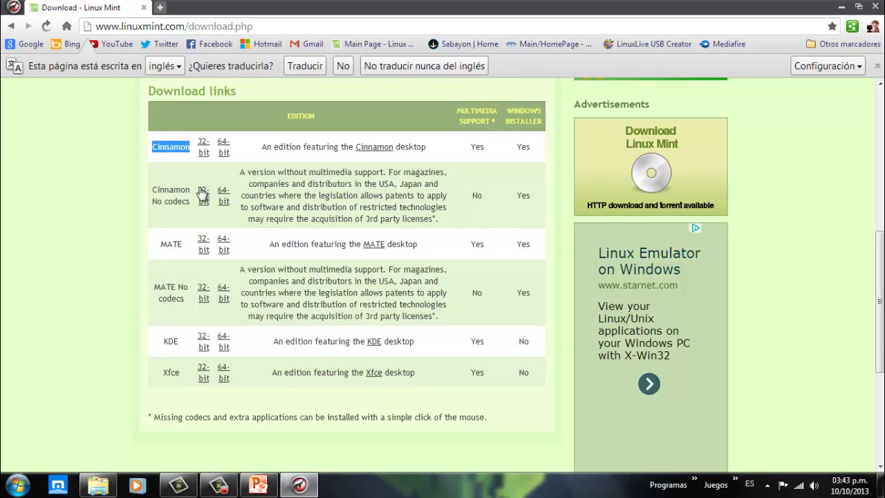
{"action": "left_click", "coordinate": [170, 163]}
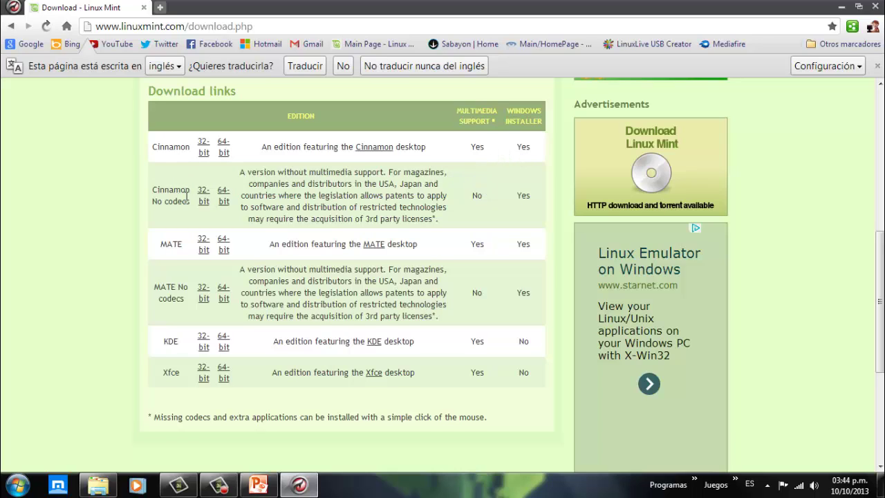
{"action": "left_click_drag", "start_coordinate": [239, 172], "coordinate": [441, 196]}
{"action": "left_click", "coordinate": [439, 195]}
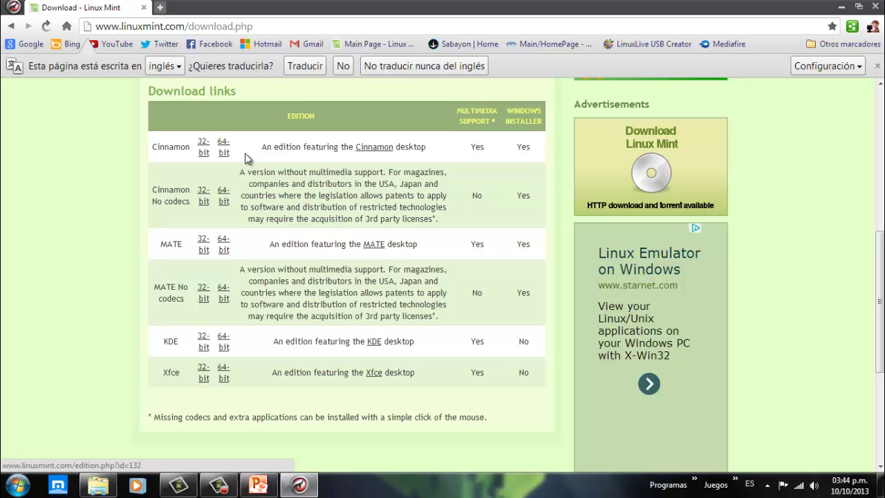
- Check the computer's processor, RAM and 32- or 64-bit system type in the Windows system properties, and close that window
{"action": "left_click", "coordinate": [841, 7]}
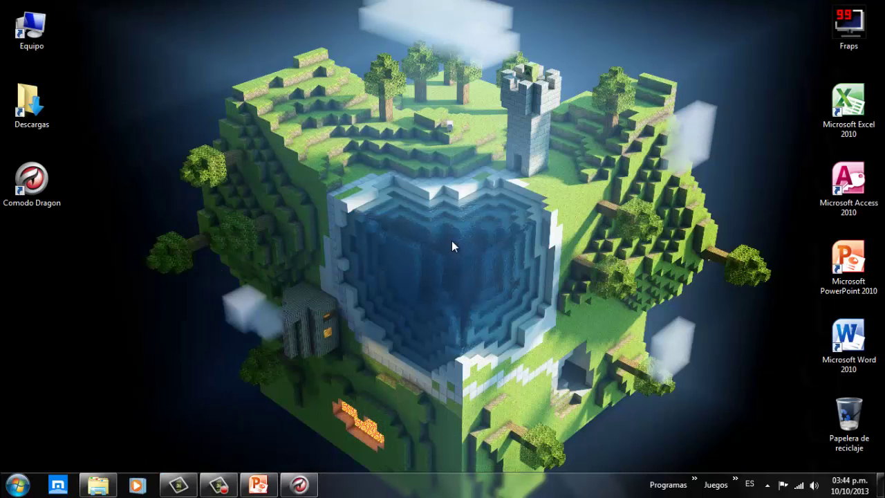
{"action": "key", "text": "super"}
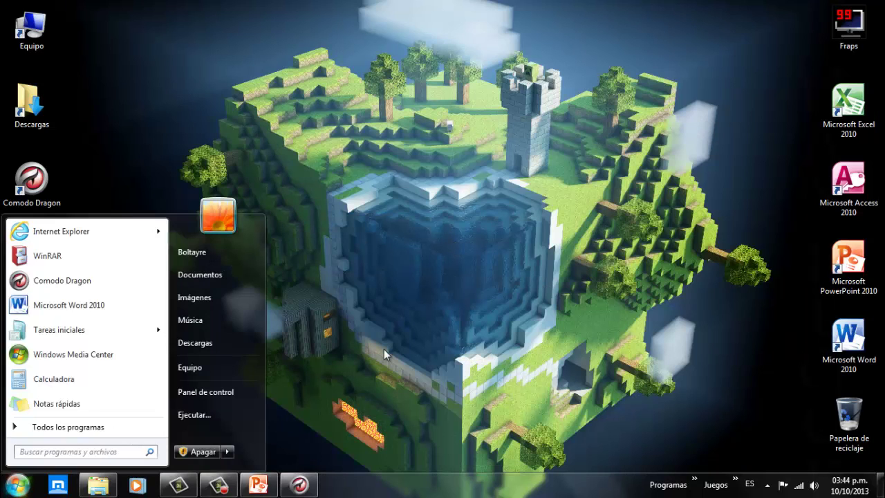
{"action": "right_click", "coordinate": [236, 360]}
{"action": "left_click", "coordinate": [287, 350]}
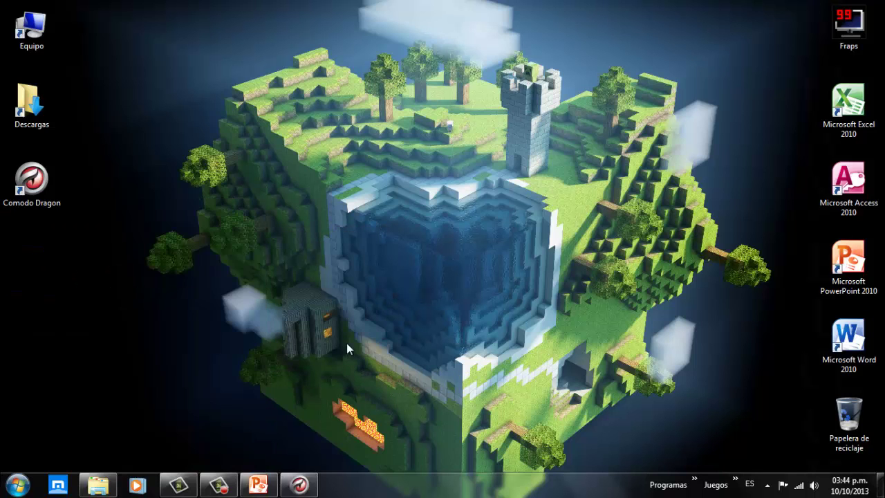
{"action": "scroll", "coordinate": [415, 305], "scroll_direction": "down", "scroll_amount": 2}
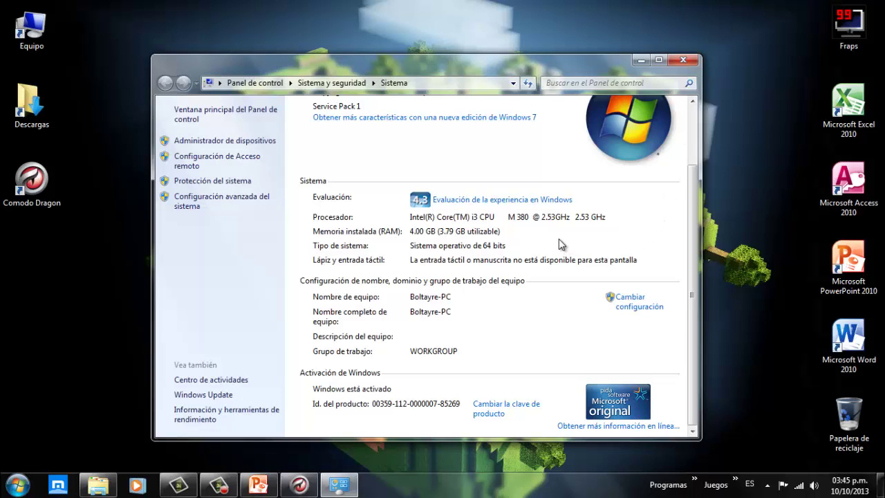
{"action": "left_click", "coordinate": [686, 60]}
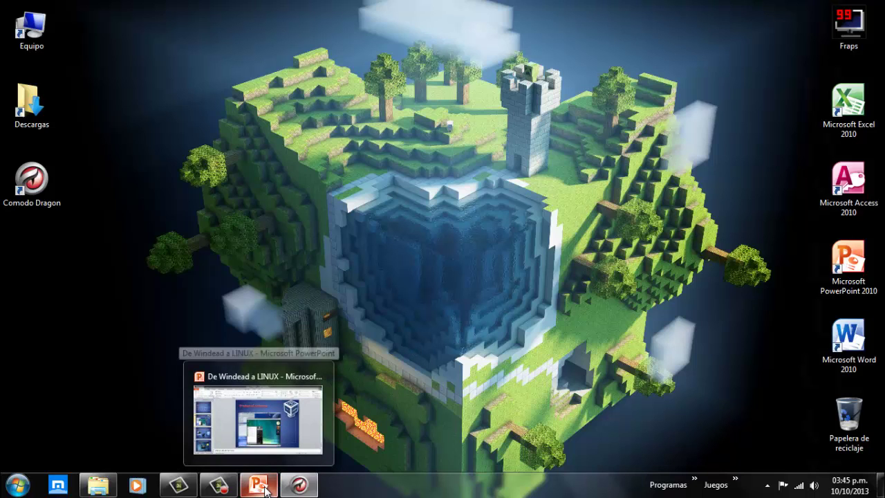
- Return to the browser, open the 64-bit Cinnamon edition's download page and highlight the edition's file size
{"action": "left_click", "coordinate": [313, 491]}
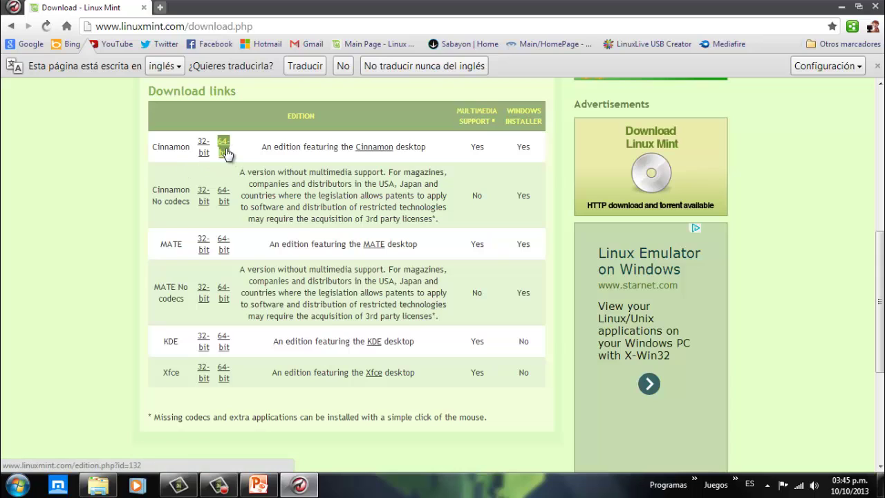
{"action": "left_click", "coordinate": [227, 157]}
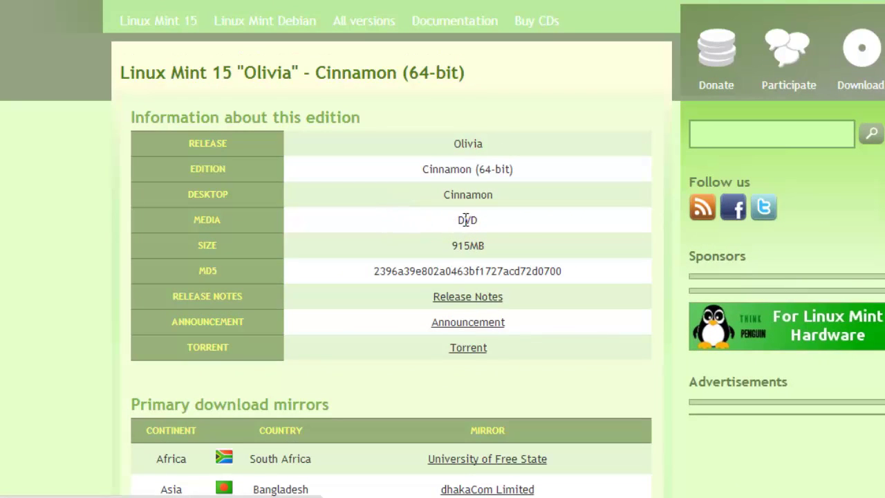
{"action": "scroll", "coordinate": [510, 223], "scroll_direction": "up", "scroll_amount": 1}
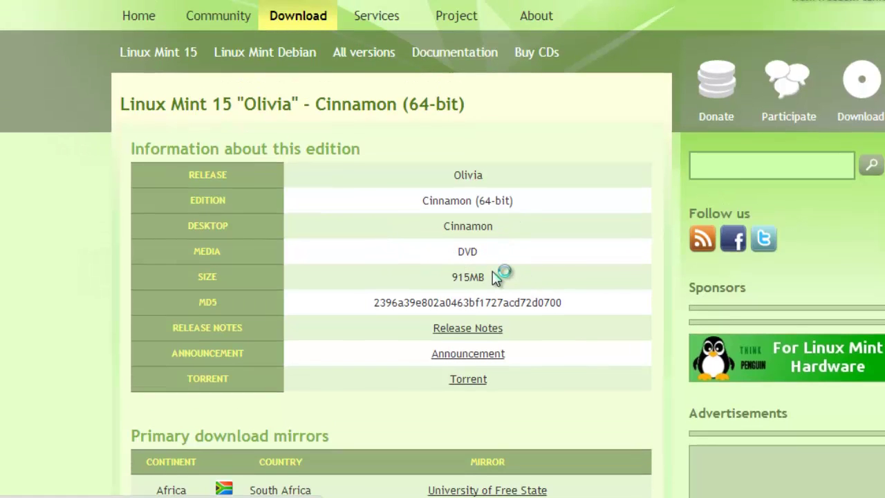
{"action": "left_click_drag", "start_coordinate": [453, 277], "coordinate": [498, 280]}
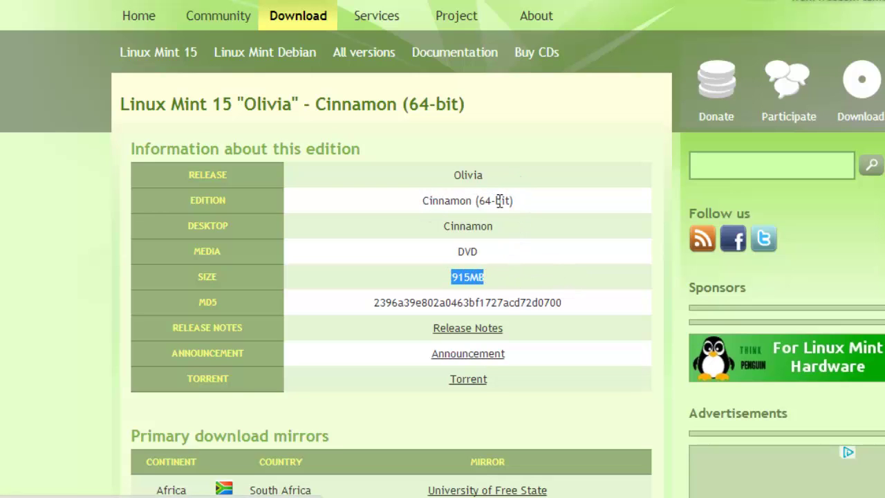
- Examine the primary download mirrors and the Torrent link for the Cinnamon edition, and clear the highlighted file size
{"action": "scroll", "coordinate": [523, 227], "scroll_direction": "down", "scroll_amount": 5}
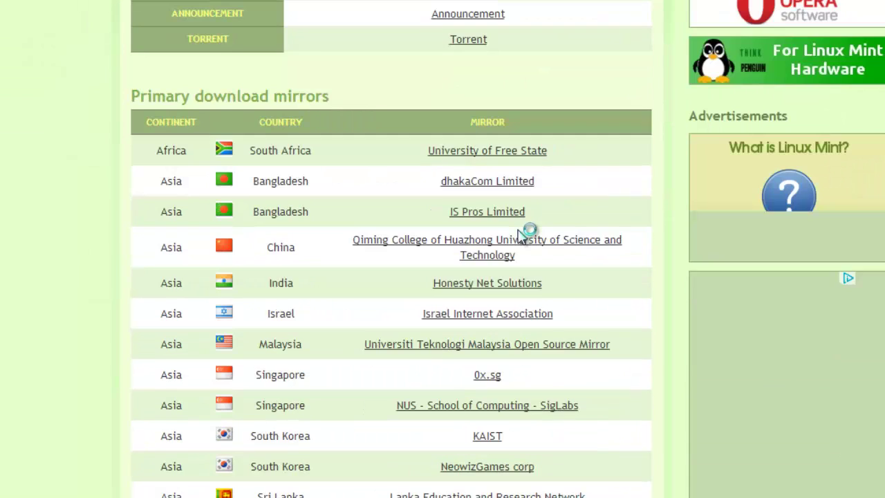
{"action": "scroll", "coordinate": [513, 187], "scroll_direction": "up", "scroll_amount": 1}
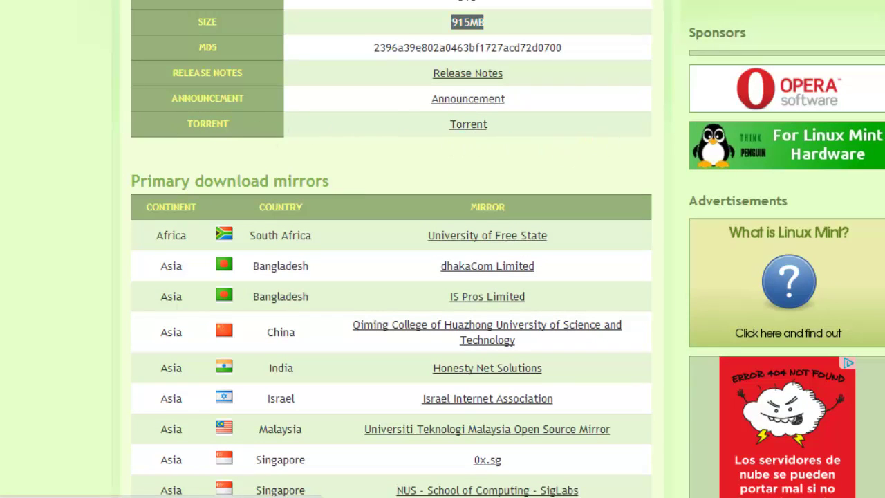
{"action": "scroll", "coordinate": [442, 249], "scroll_direction": "down", "scroll_amount": 1}
{"action": "scroll", "coordinate": [442, 248], "scroll_direction": "up", "scroll_amount": 1}
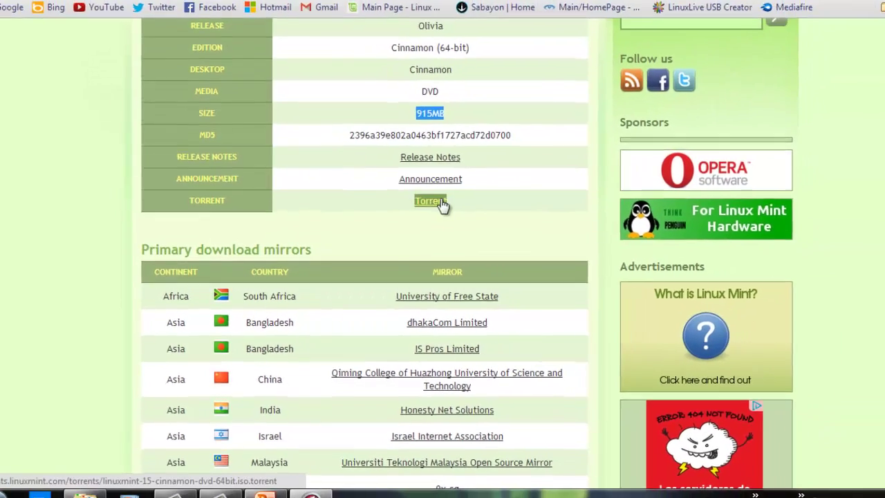
{"action": "left_click", "coordinate": [476, 178]}
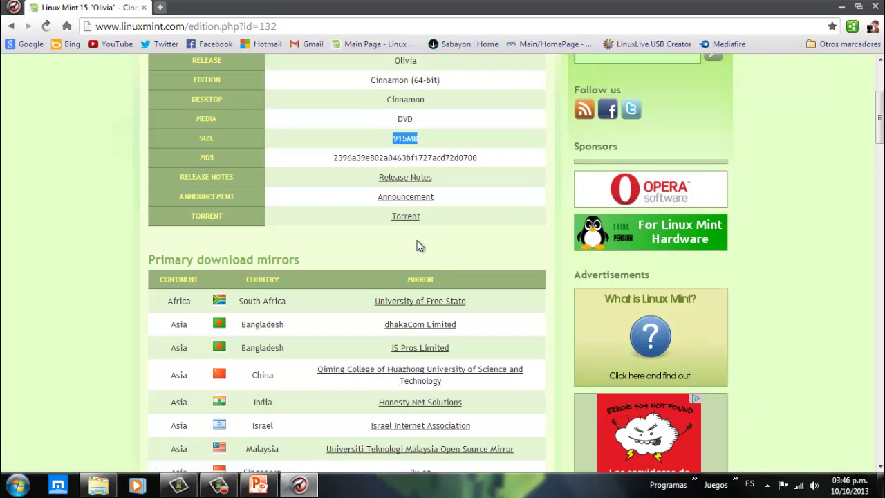
{"action": "left_click", "coordinate": [415, 238]}
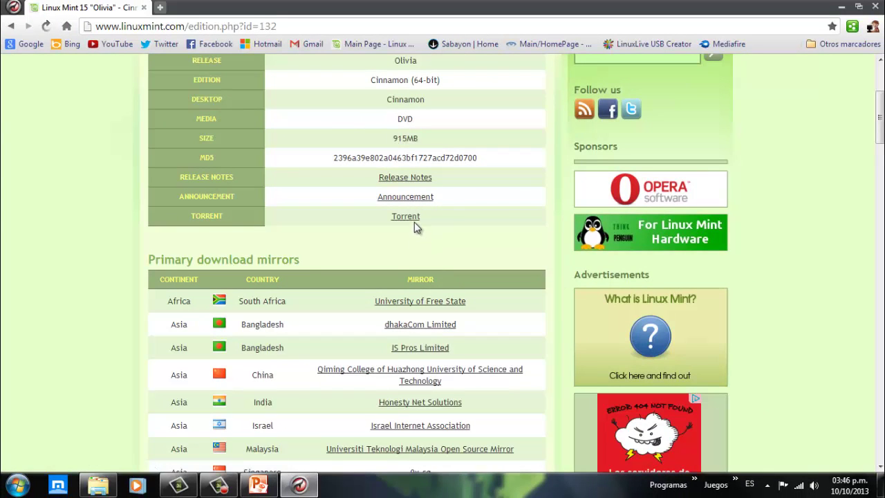
- Download the 64-bit Cinnamon edition's torrent file and add it to µTorrent with the Downloads folder as destination
{"action": "right_click", "coordinate": [414, 216]}
{"action": "left_click", "coordinate": [430, 231]}
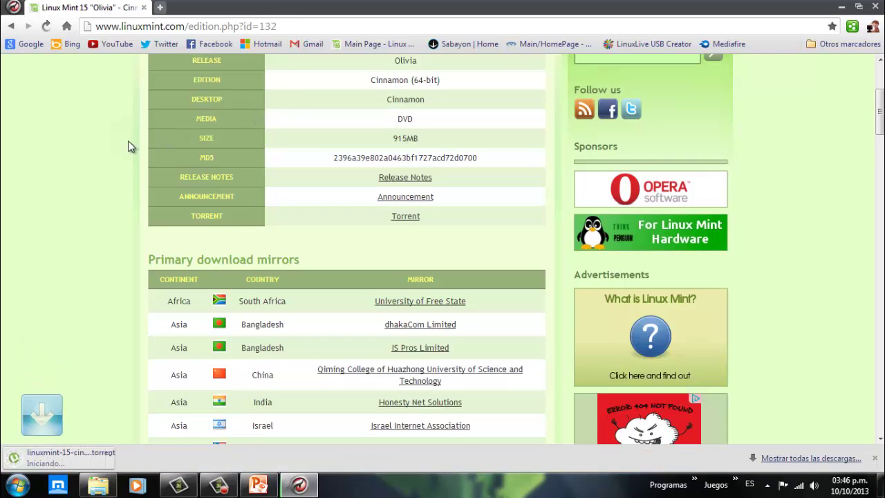
{"action": "left_click", "coordinate": [59, 462]}
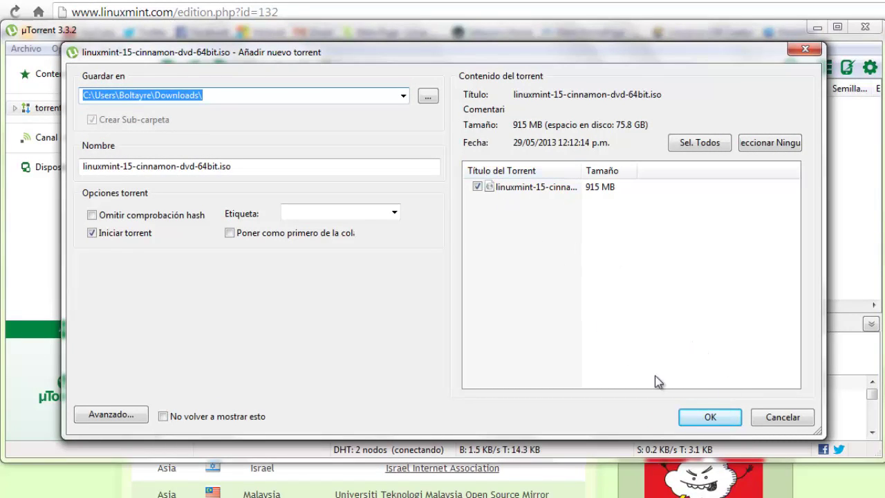
{"action": "left_click", "coordinate": [710, 416]}
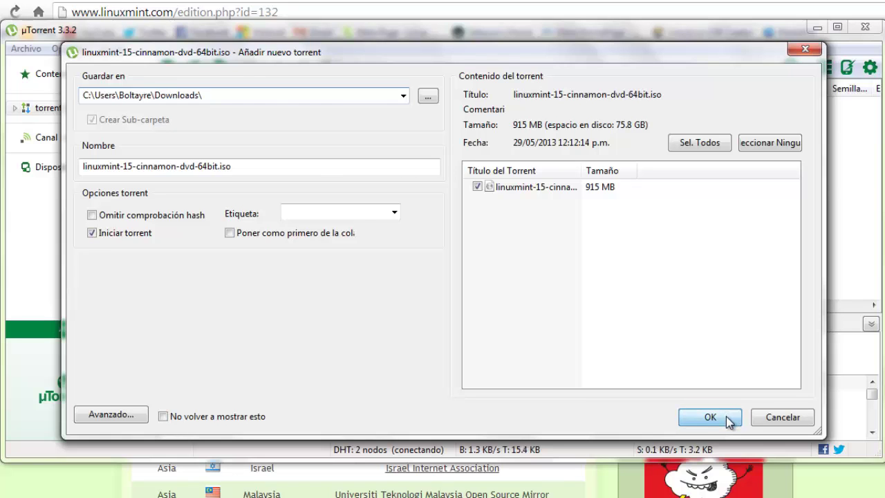
{"action": "left_click", "coordinate": [312, 105]}
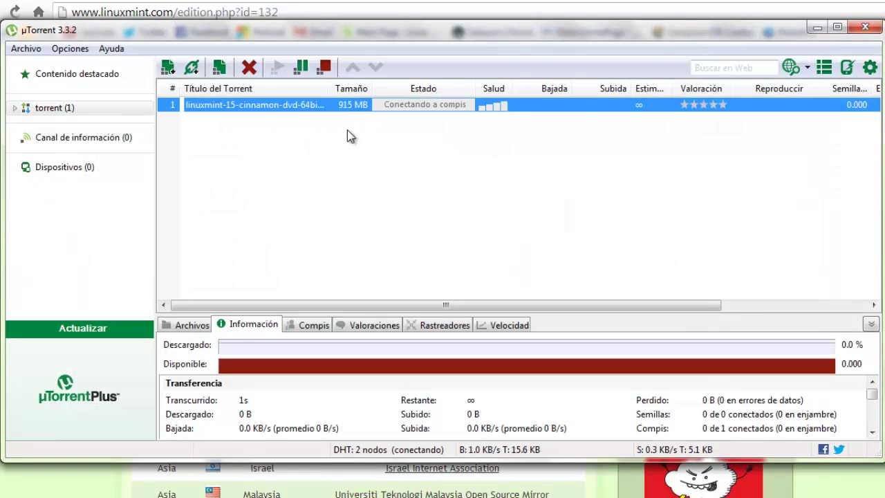